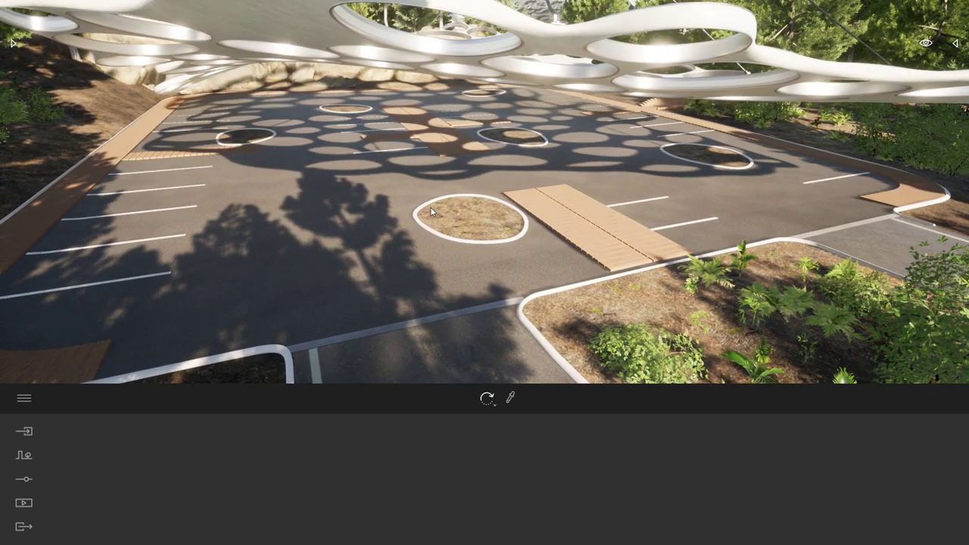
- Choose DummyCars.FBX as the file to import
click(31, 437)
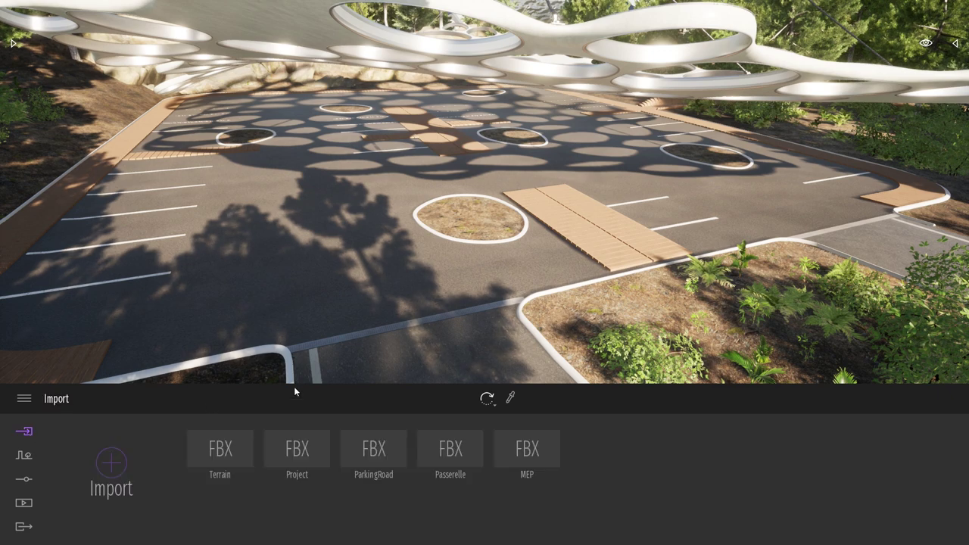
click(119, 469)
click(528, 241)
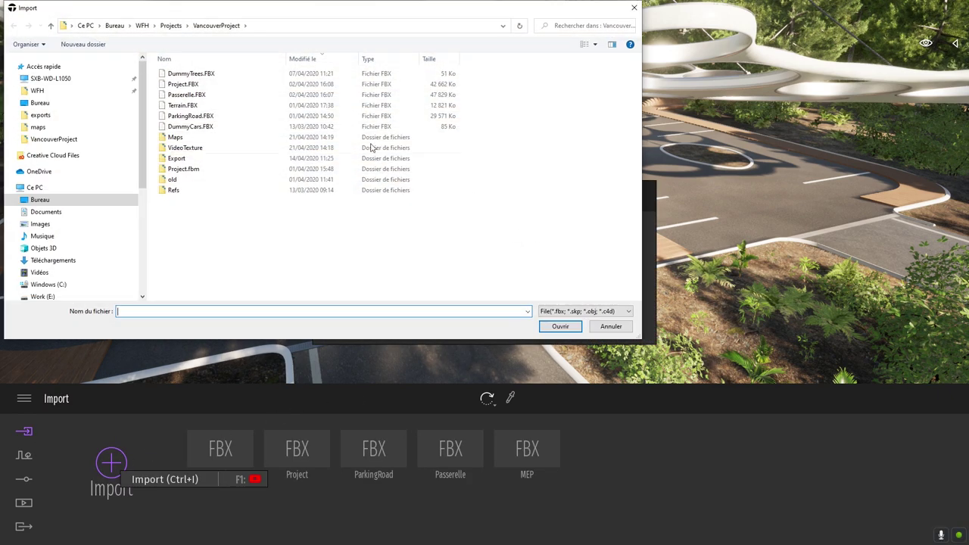
click(188, 129)
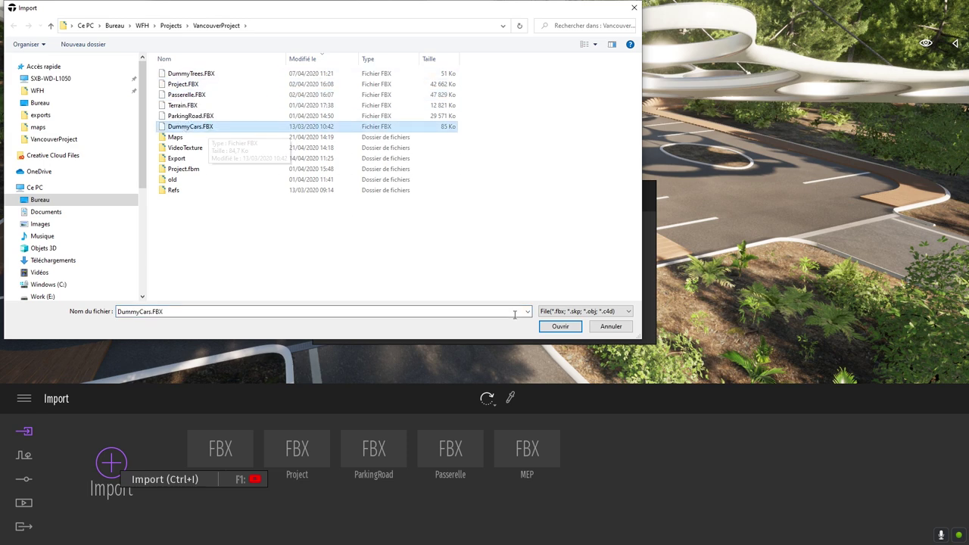
click(557, 327)
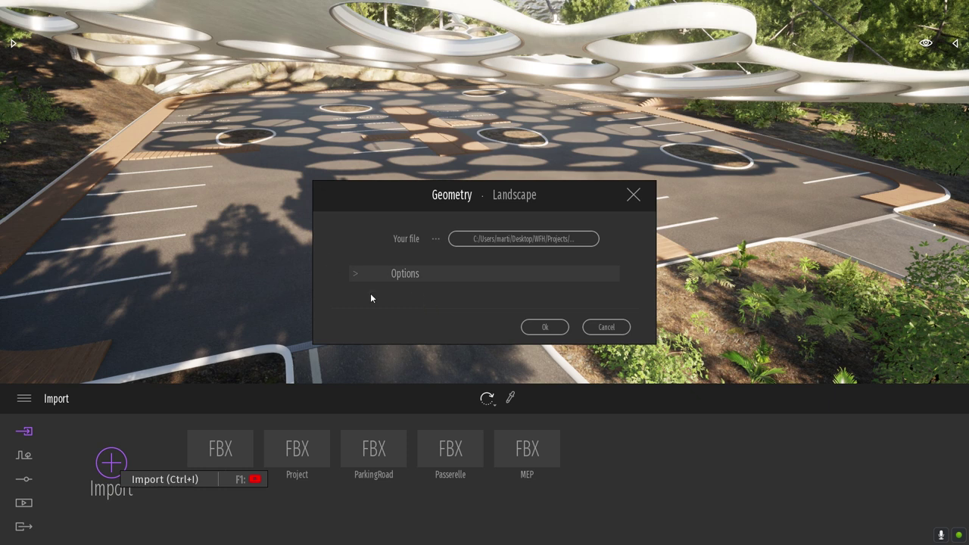
- Set the import Collapse option to Keep hierarchy and confirm
click(362, 274)
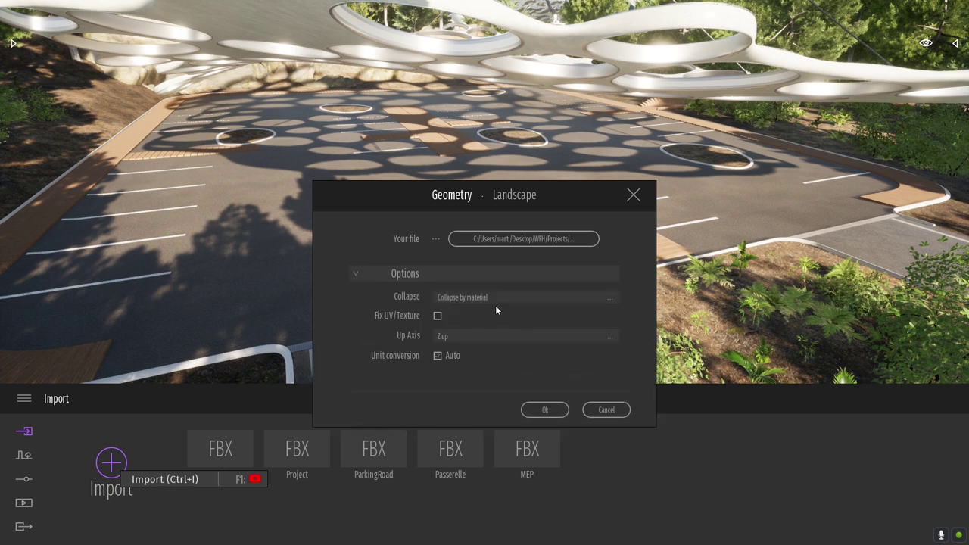
click(496, 298)
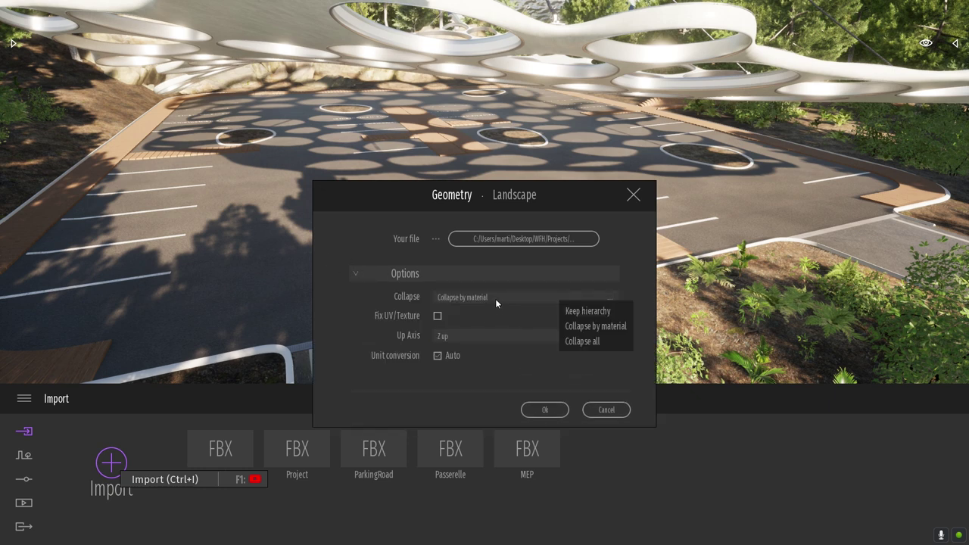
click(586, 309)
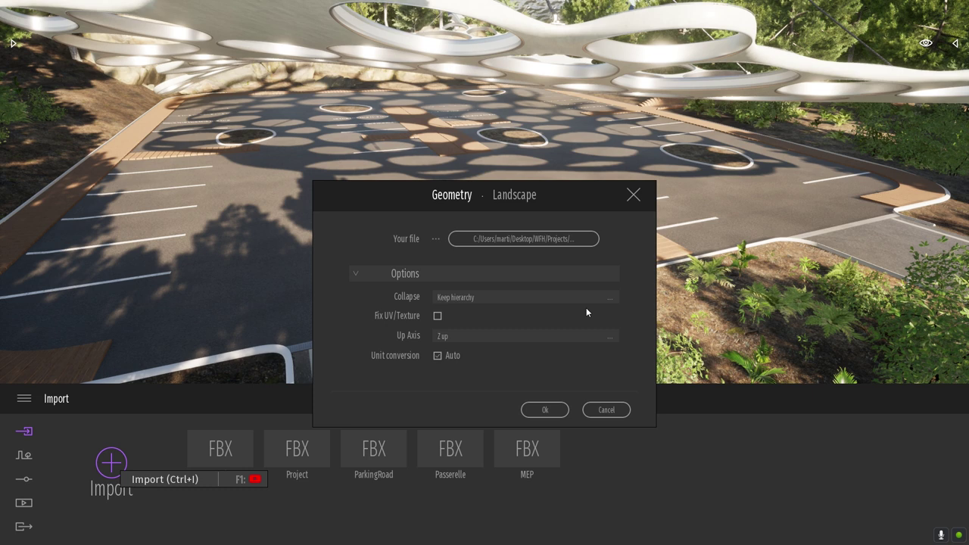
click(546, 410)
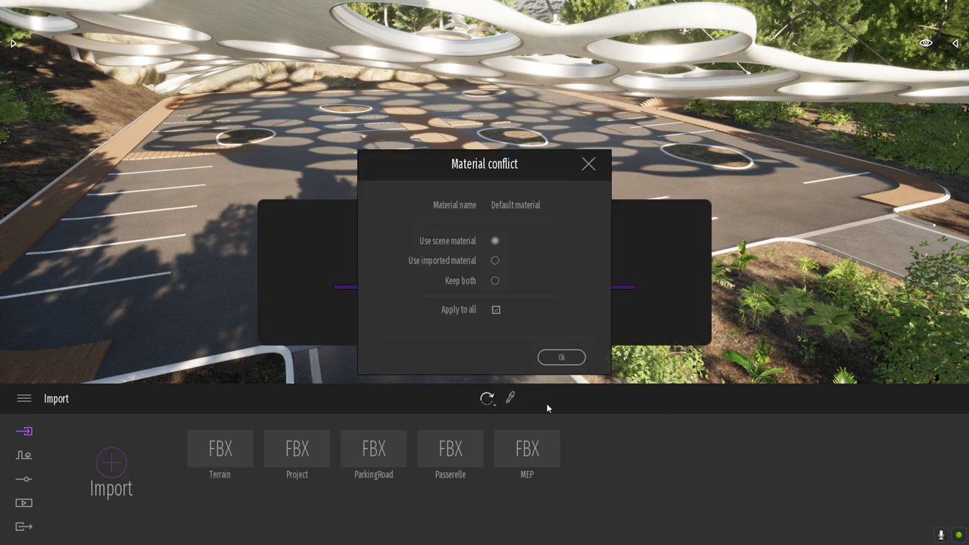
- Apply scene materials to all, then inspect the white placeholder boxes in the parking spaces
click(566, 358)
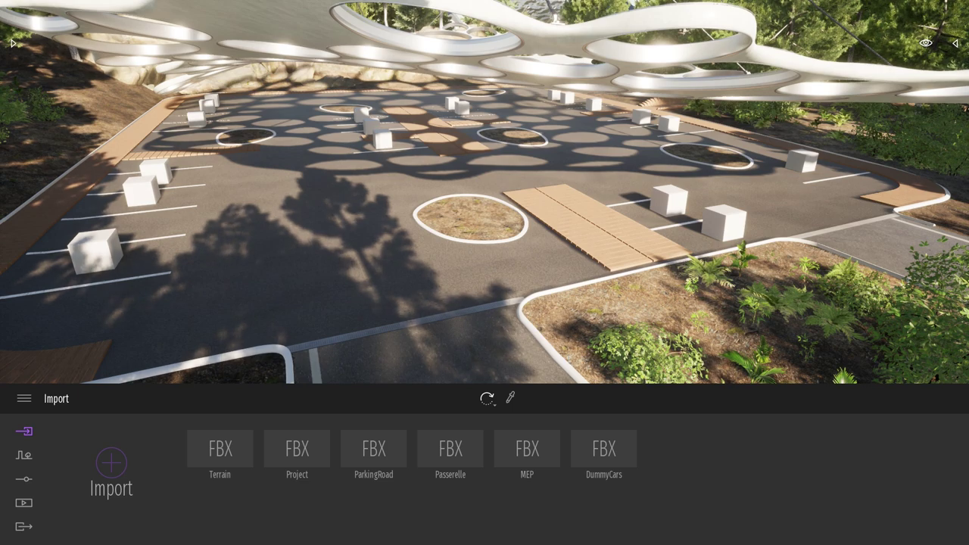
mouse_move(569, 362)
right_down()
mouse_move(569, 317)
mouse_move(655, 219)
right_up()
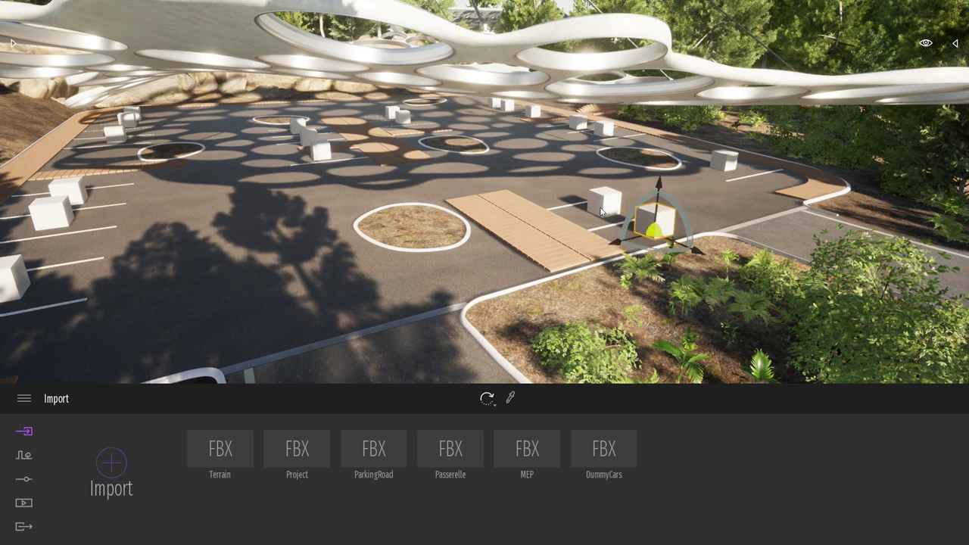
click(602, 212)
click(727, 163)
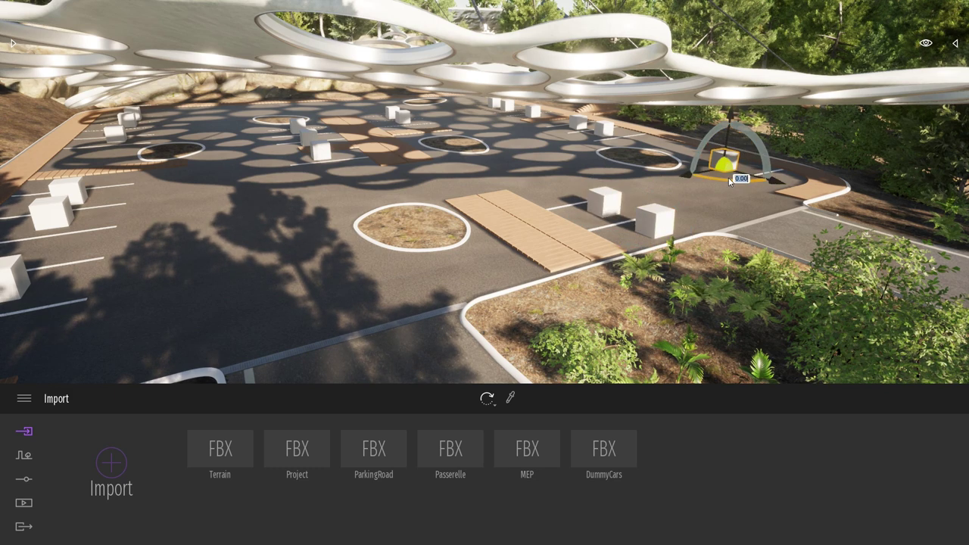
right_drag(705, 166, 591, 166)
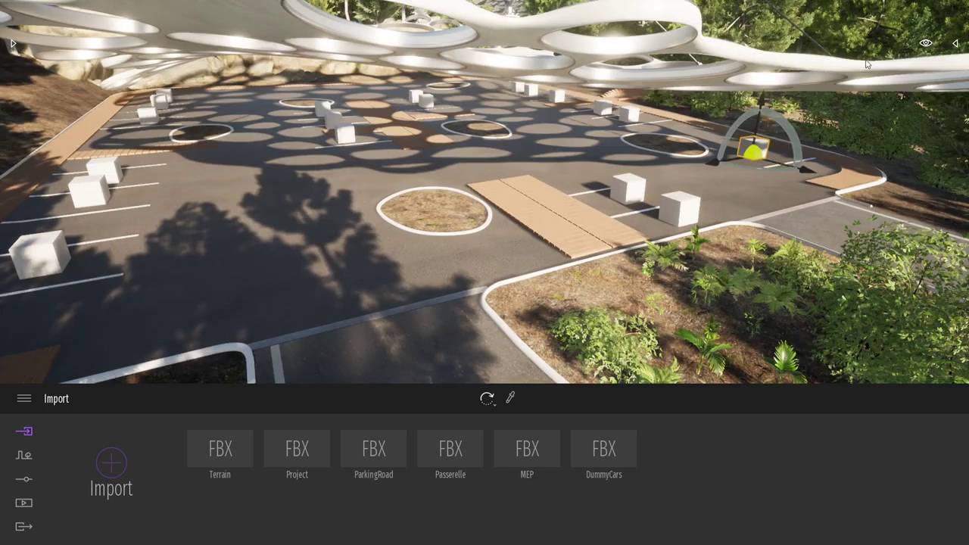
- Select and focus the DummyCars.FBX group in the Scene graph, then bring up its actions
click(955, 43)
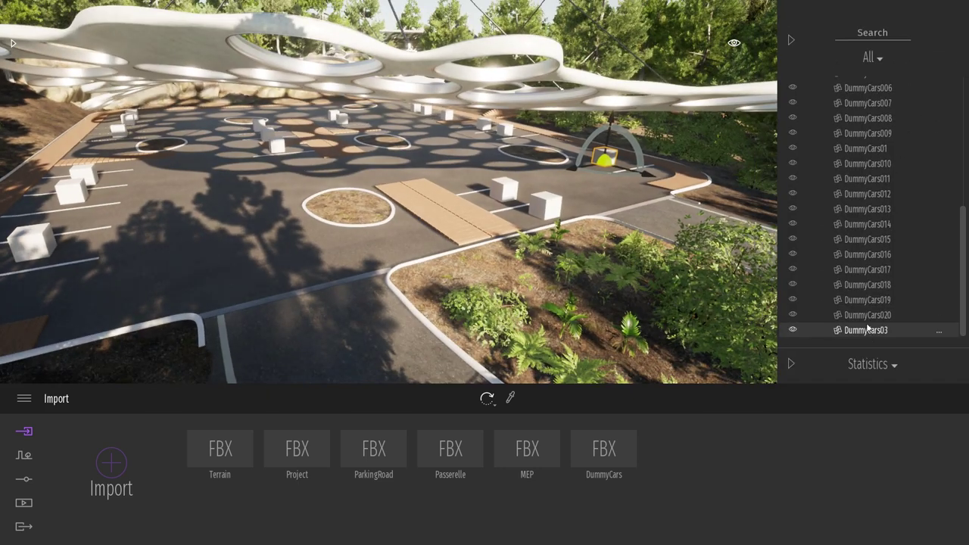
scroll(866, 322, up, 3)
scroll(869, 257, up, 2)
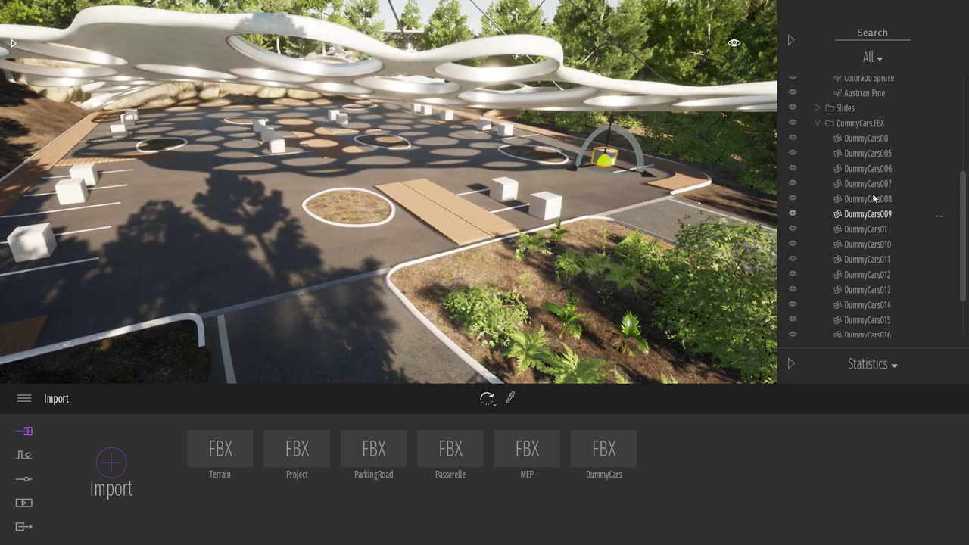
click(853, 125)
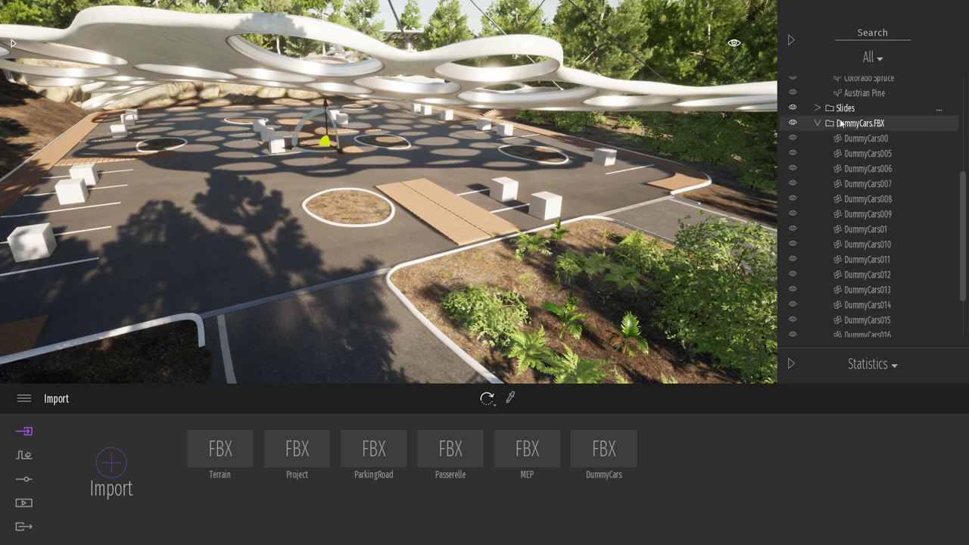
double_click(867, 124)
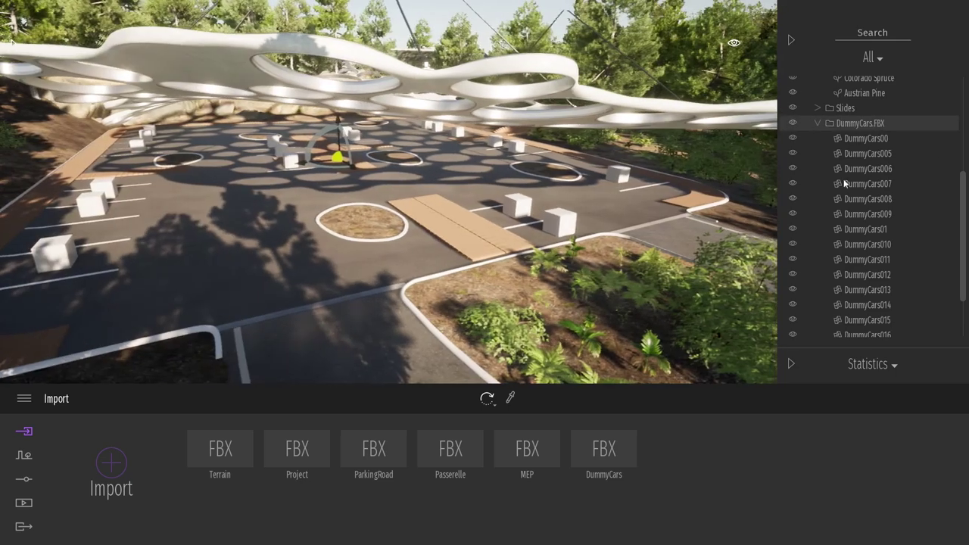
right_click(858, 124)
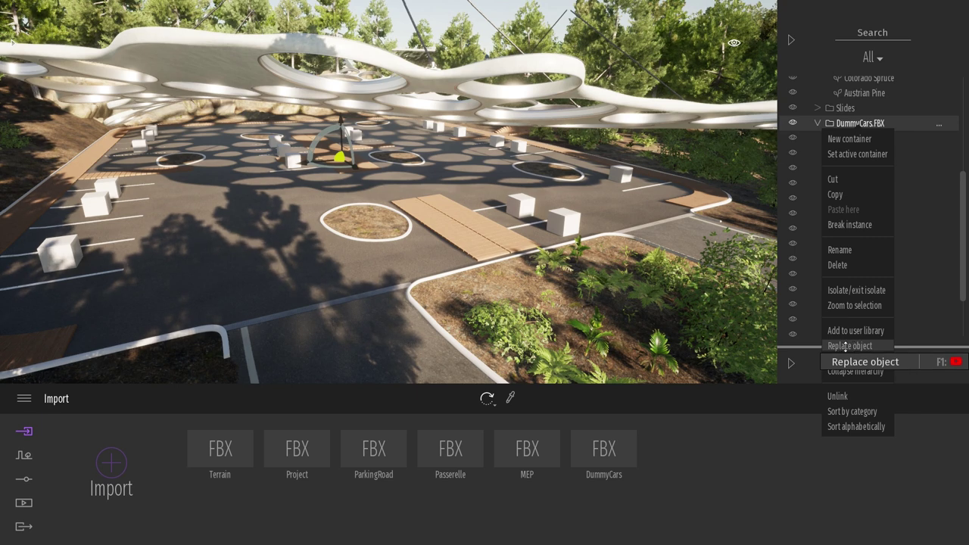
- Start Replace object and browse the Library to Vehicles > Cars
click(845, 348)
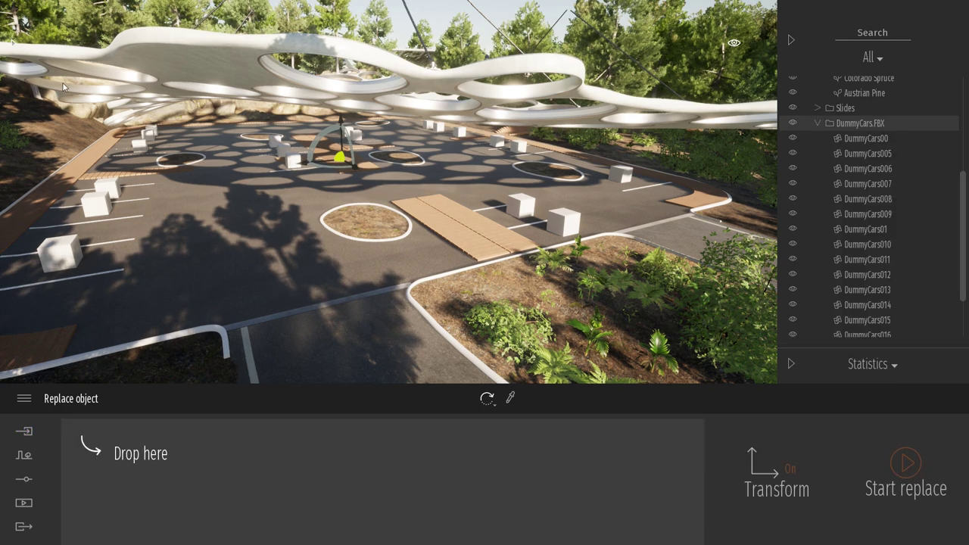
click(14, 47)
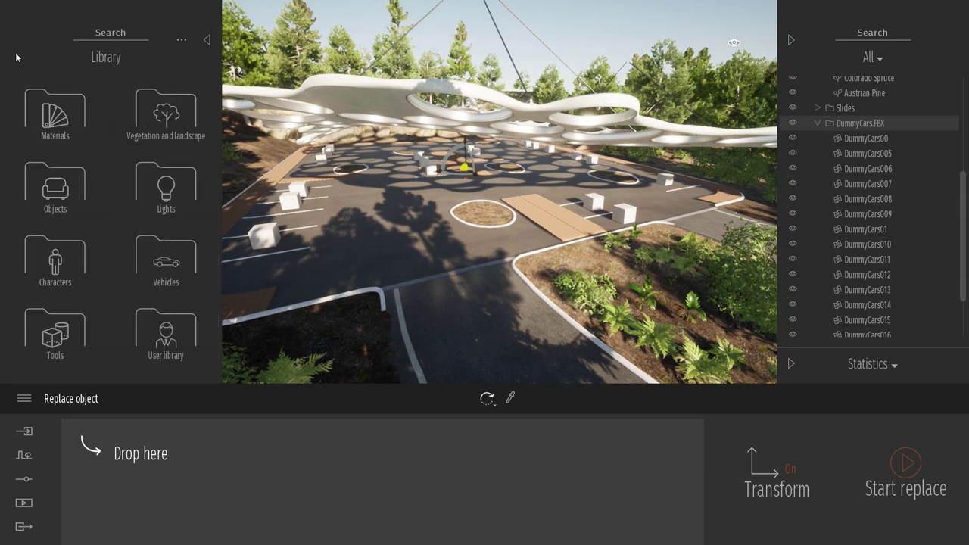
click(178, 260)
click(76, 110)
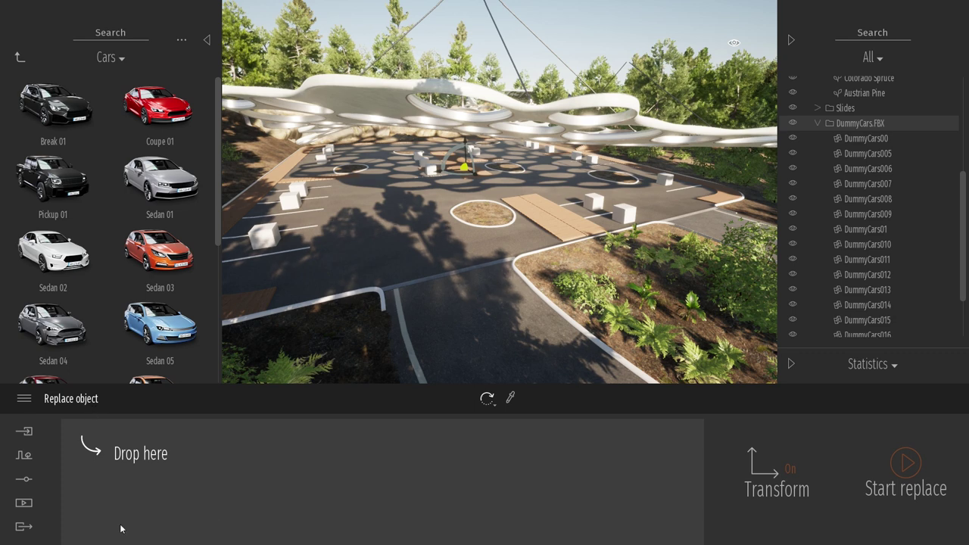
- Queue Break 01 and Sedans 02, 03, 04, 05 and 06 as replacement cars
drag(53, 106, 127, 454)
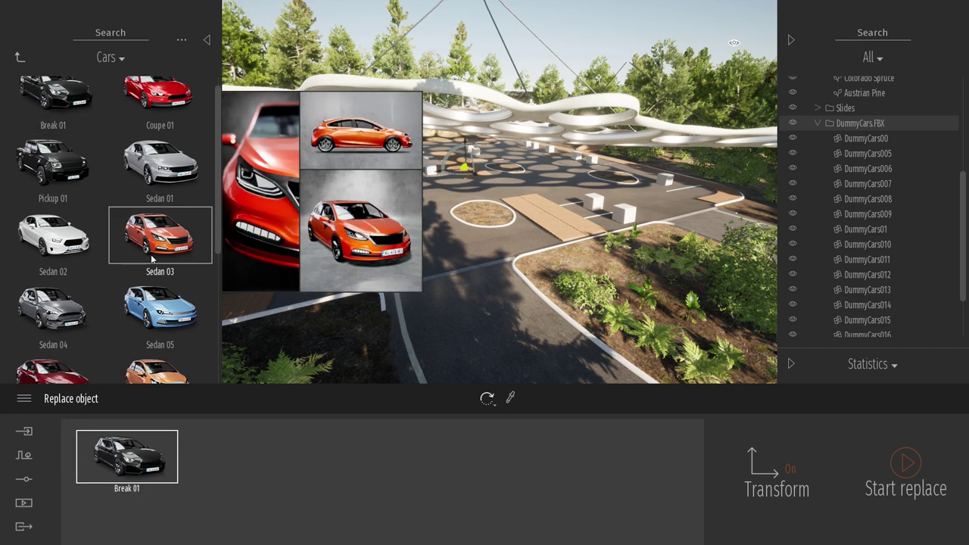
drag(151, 259, 230, 455)
drag(160, 280, 335, 454)
drag(53, 352, 439, 454)
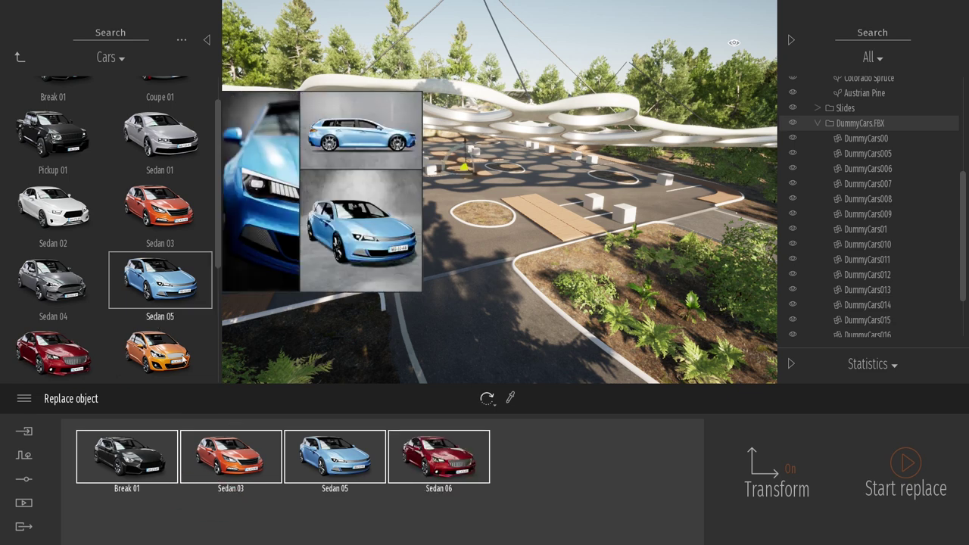
drag(53, 257, 303, 484)
drag(53, 174, 288, 492)
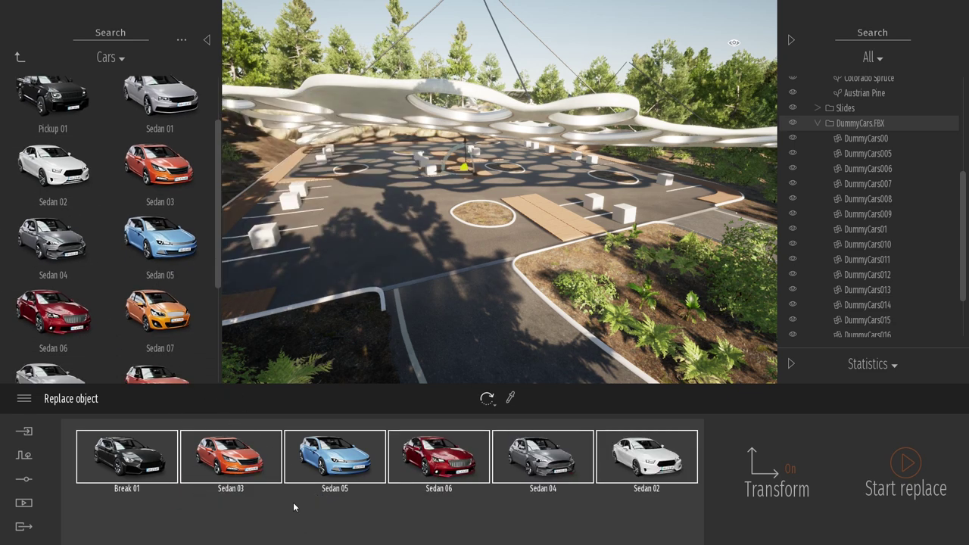
- Swap the placeholder boxes for the queued cars, deselect them, and return to Import
click(895, 475)
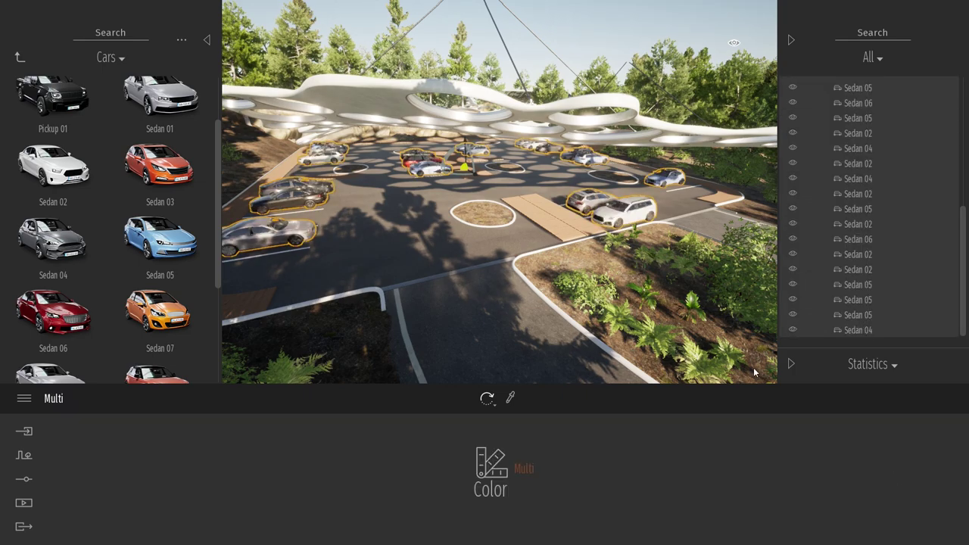
scroll(663, 314, up, 5)
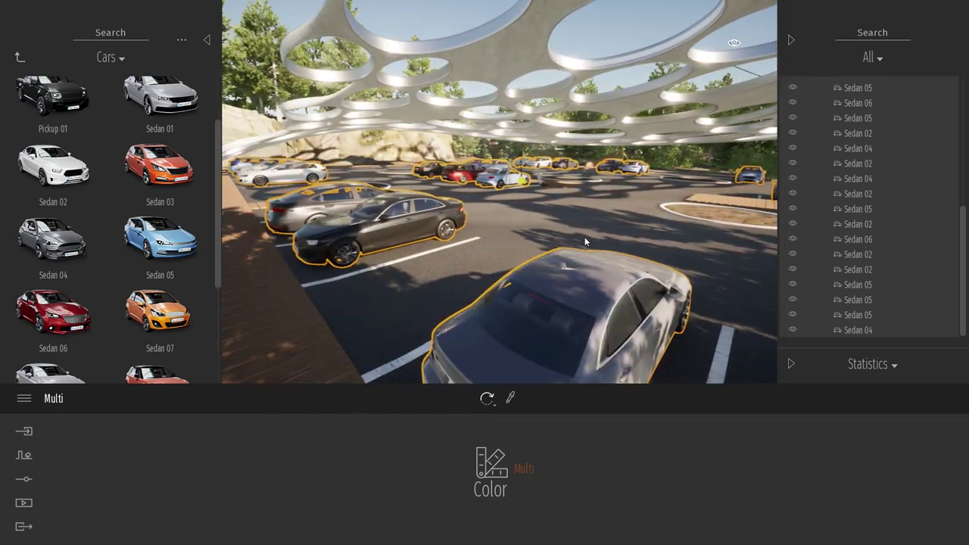
click(585, 239)
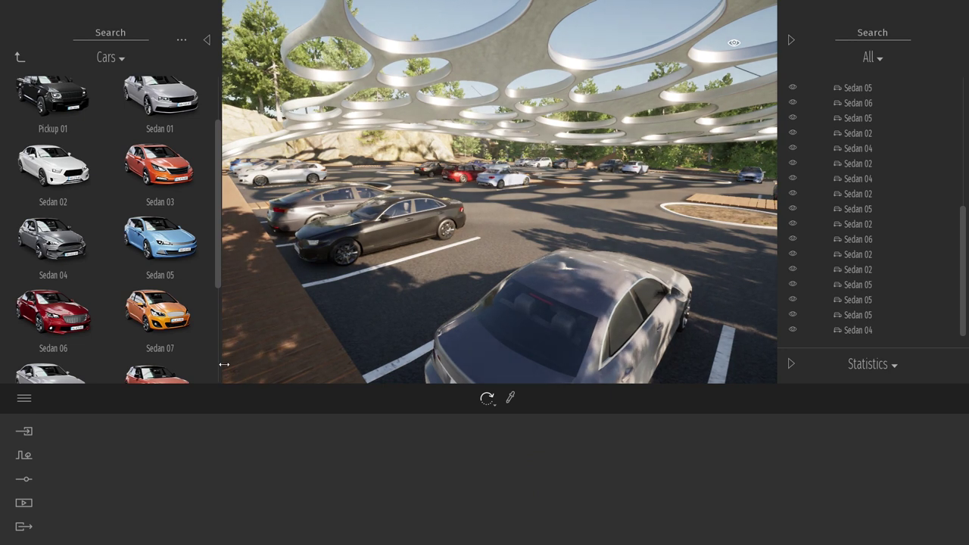
click(27, 431)
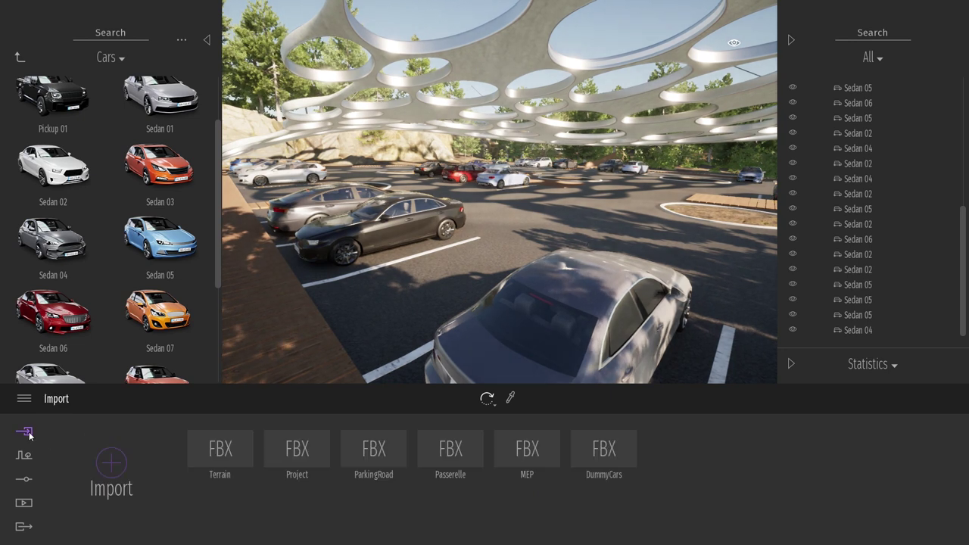
- Choose DummyTrees.FBX as the file to import
click(108, 472)
click(521, 240)
double_click(186, 74)
- Import it with Collapse set to Keep hierarchy and dismiss the material conflict
click(529, 276)
click(468, 297)
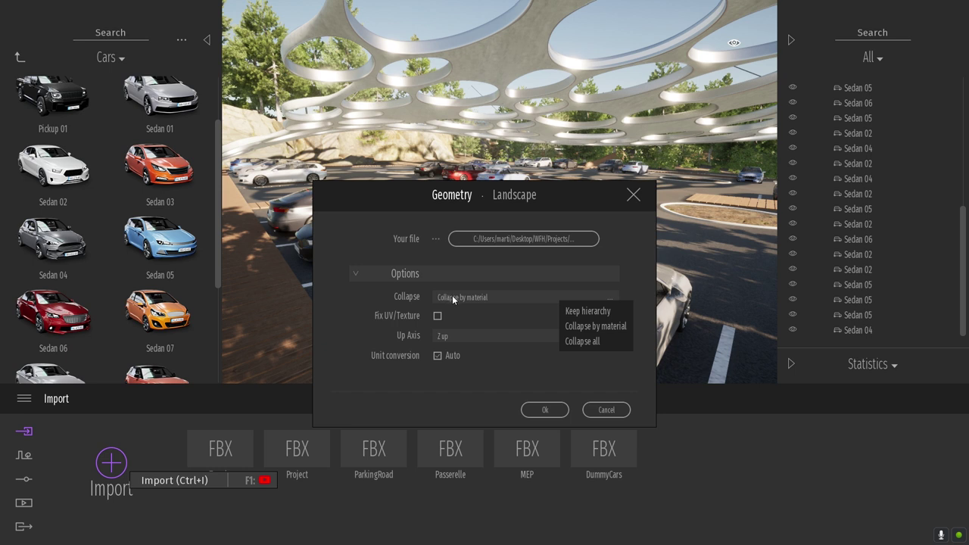
click(585, 311)
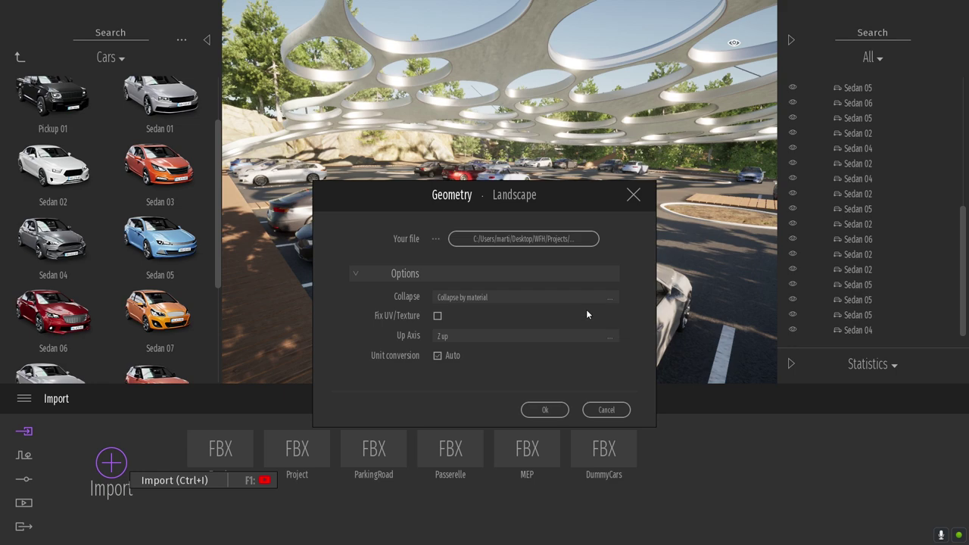
click(545, 410)
click(560, 359)
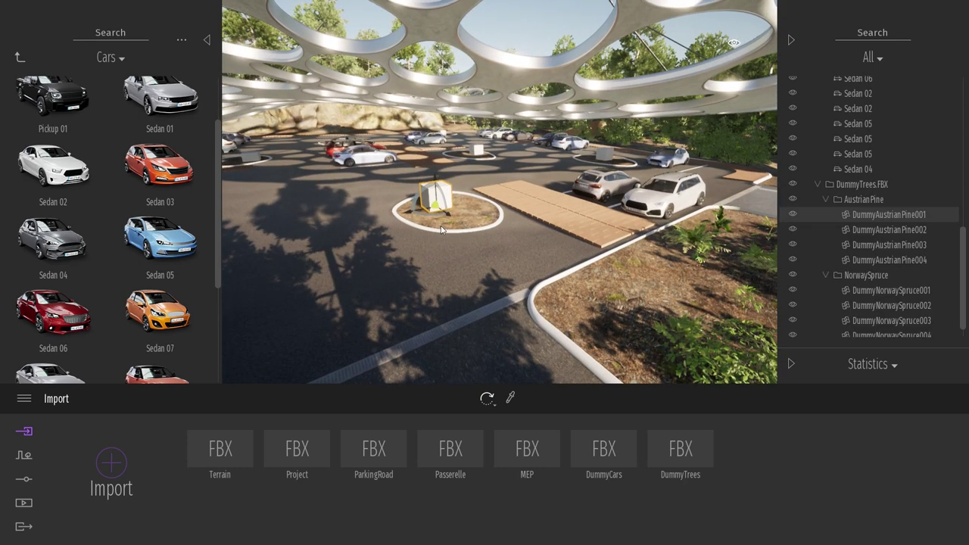
- Select DummyAustrianPine001 through 004 in the Scene graph and bring up their actions
click(414, 226)
scroll(563, 191, down, 3)
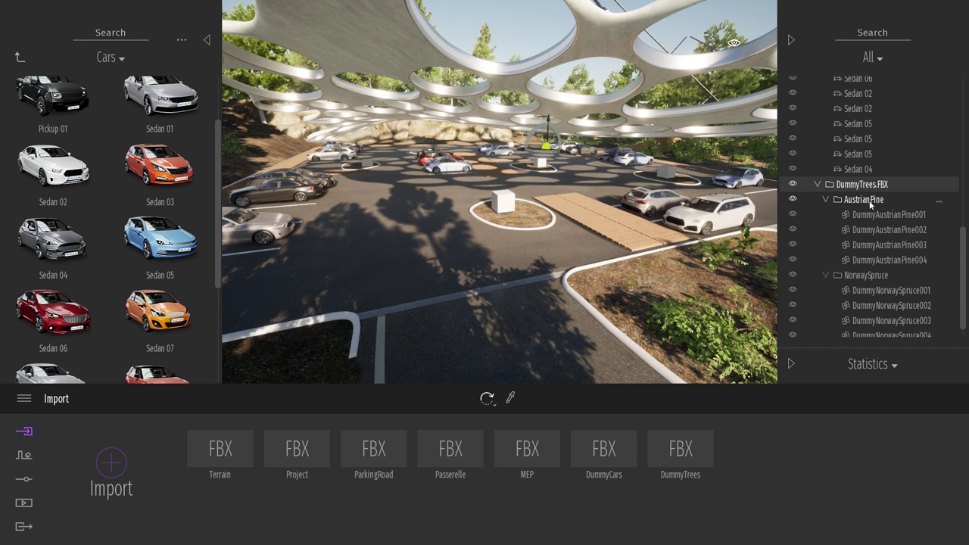
click(869, 202)
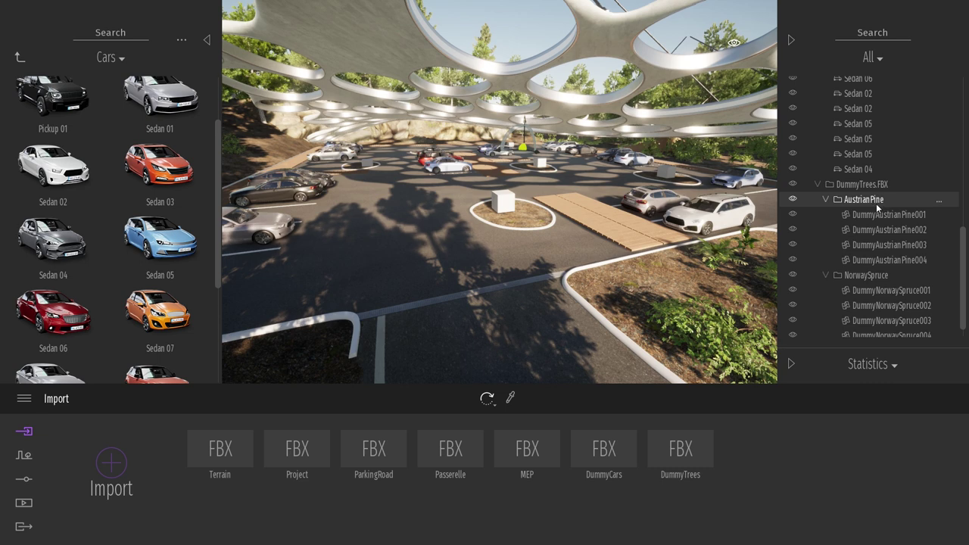
click(862, 214)
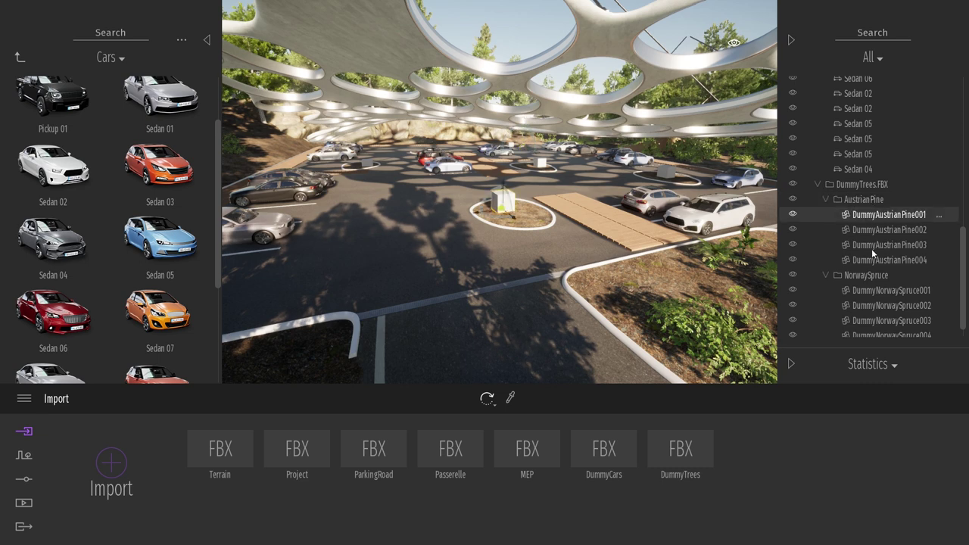
shift+click(871, 260)
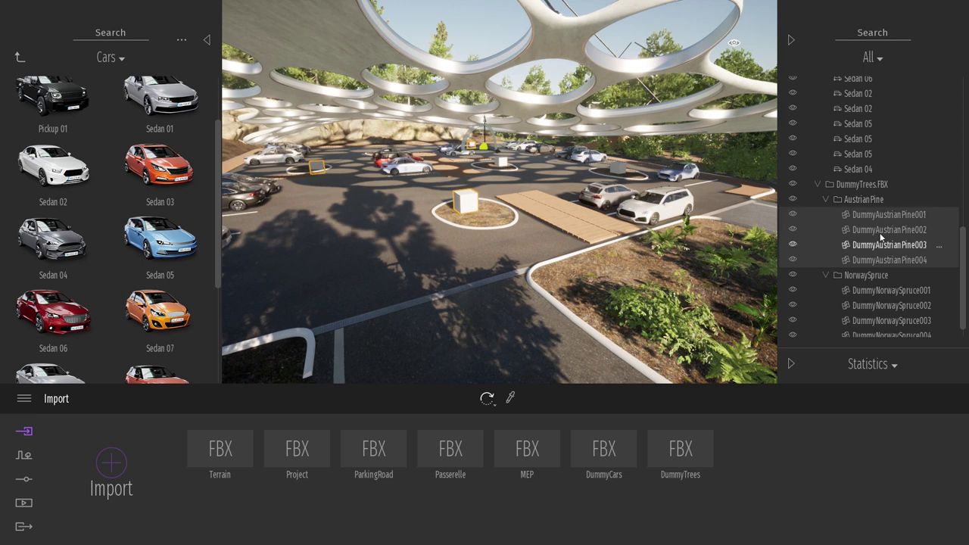
right_click(840, 219)
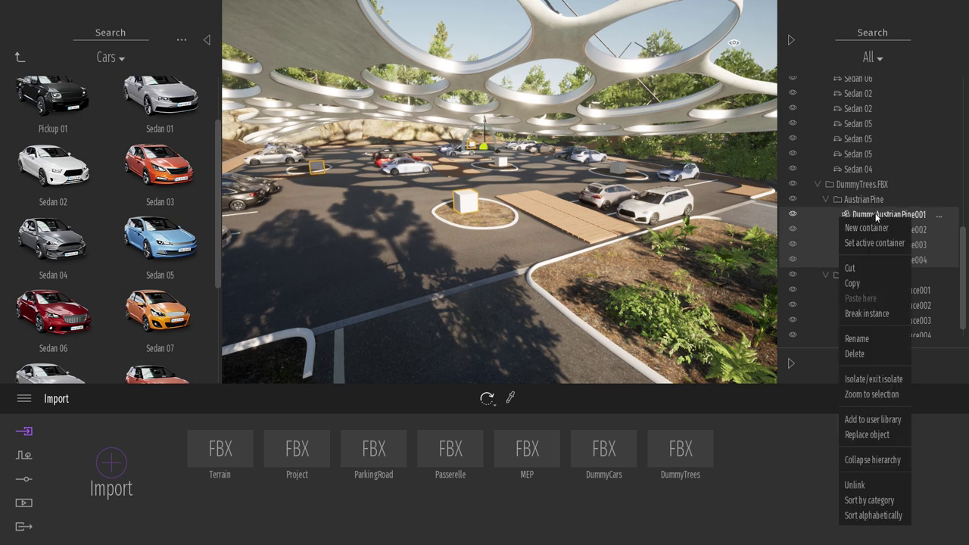
- Replace the four pine placeholders with the library's Austrian Pine tree, then deselect
click(873, 435)
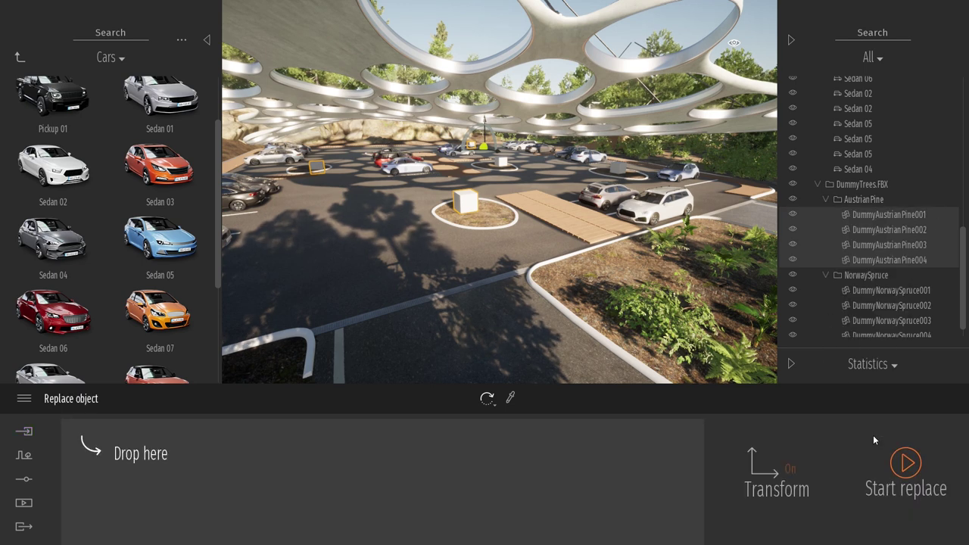
click(22, 57)
click(169, 112)
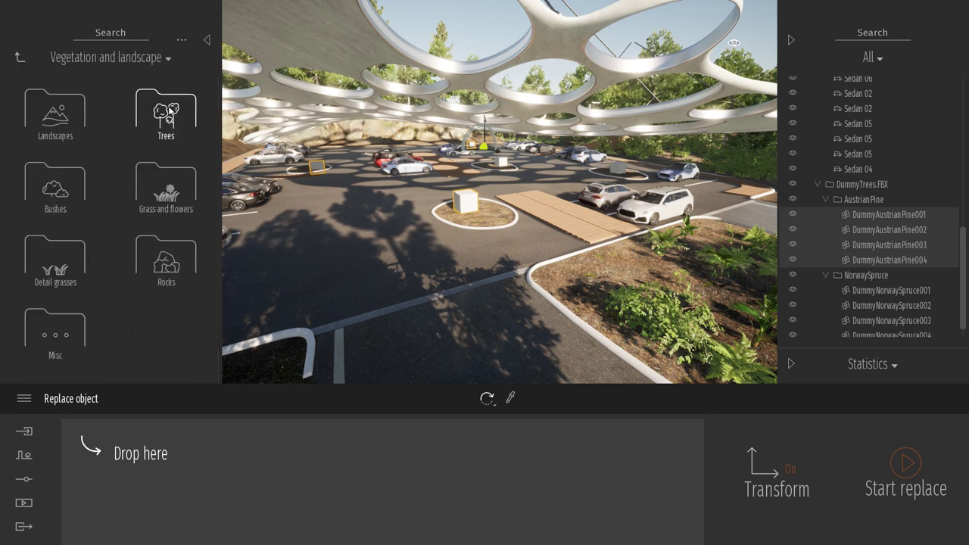
click(169, 112)
mouse_move(160, 105)
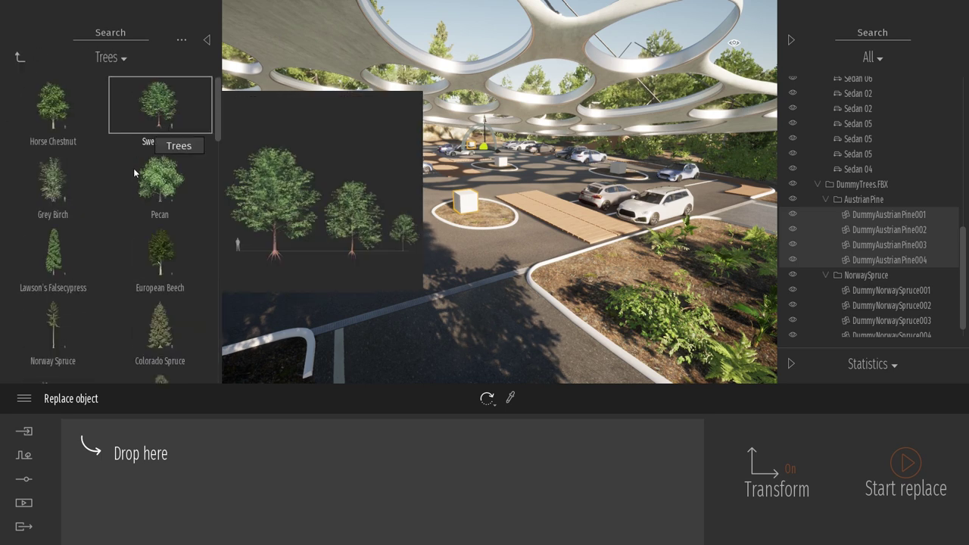
scroll(130, 176, down, 3)
drag(151, 391, 156, 499)
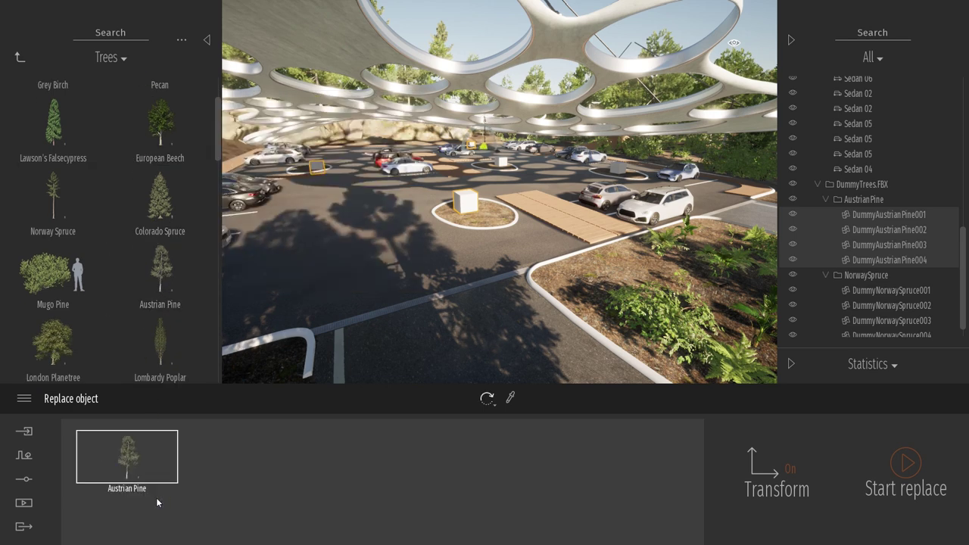
click(906, 463)
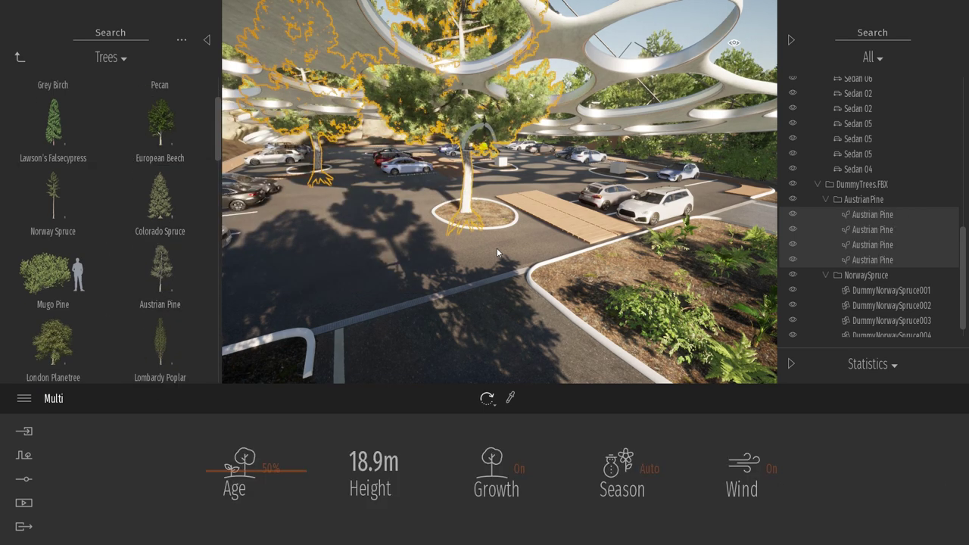
click(825, 235)
- Select the NorwaySpruce placeholder group in the Scene graph and bring up its actions
click(877, 290)
scroll(882, 303, down, 1)
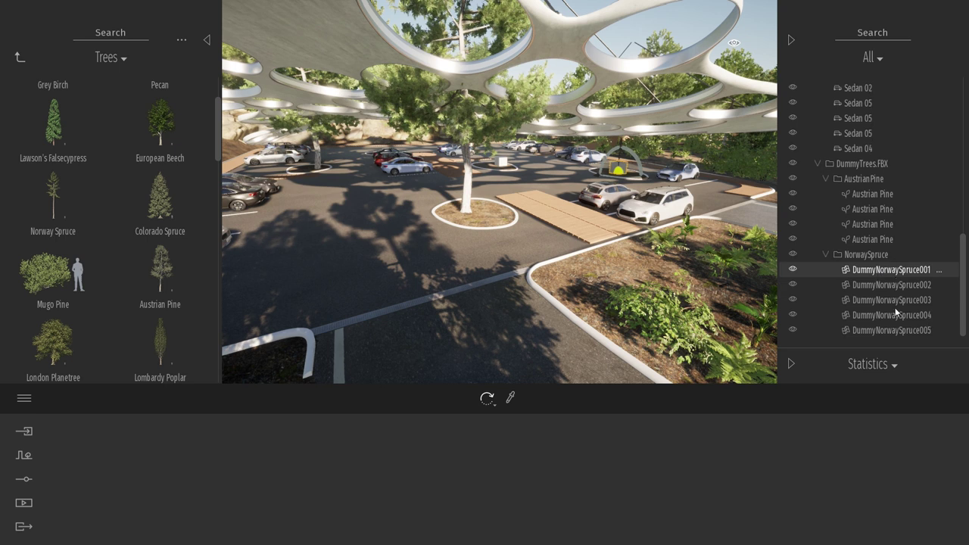
shift+click(884, 332)
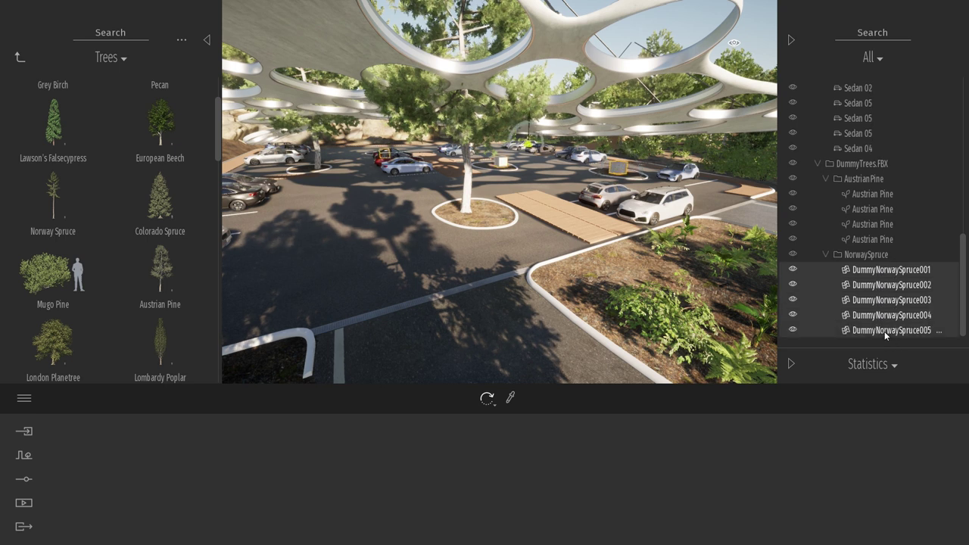
click(871, 255)
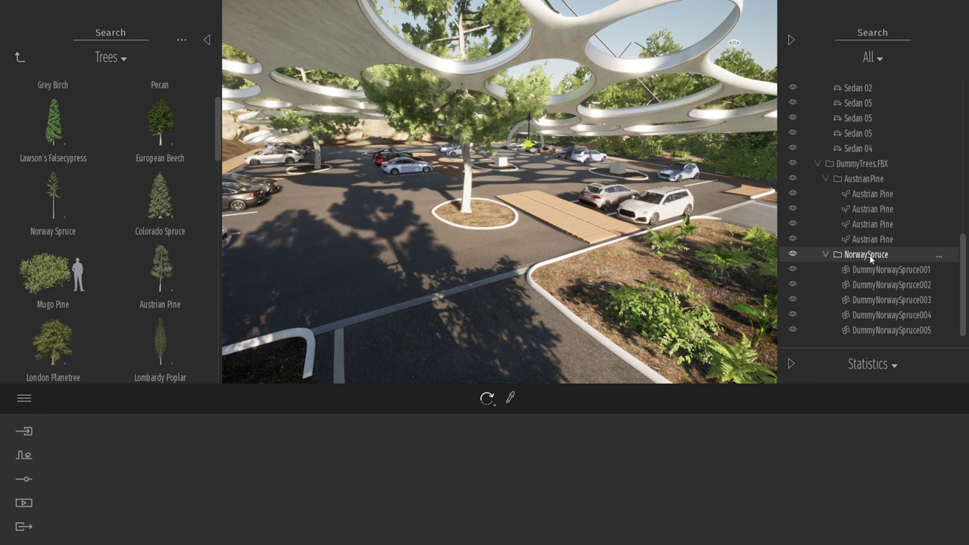
right_click(870, 257)
- Replace the placeholders with Norway Spruce trees and raise their Age to grow them taller
click(907, 454)
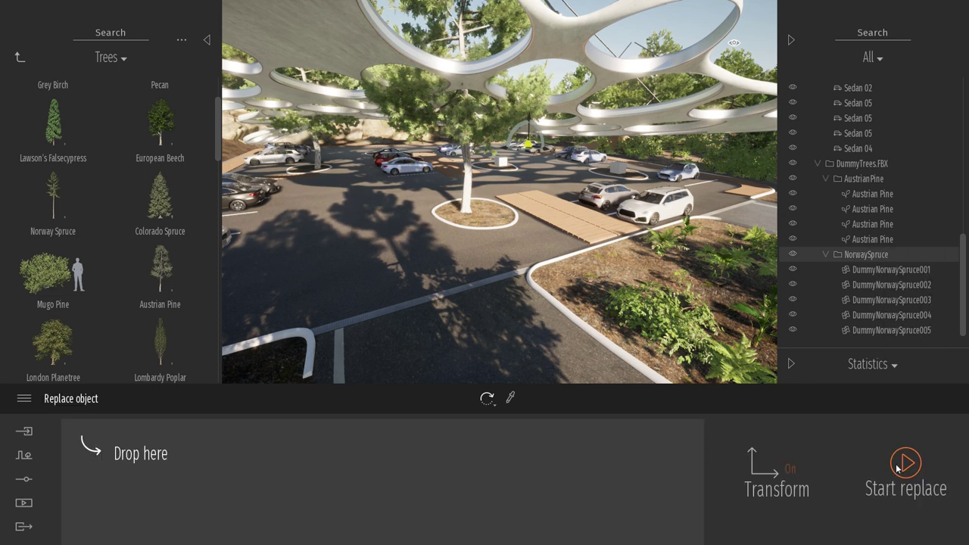
mouse_move(53, 199)
mouse_move(53, 204)
mouse_down()
mouse_move(197, 476)
mouse_move(219, 476)
mouse_up()
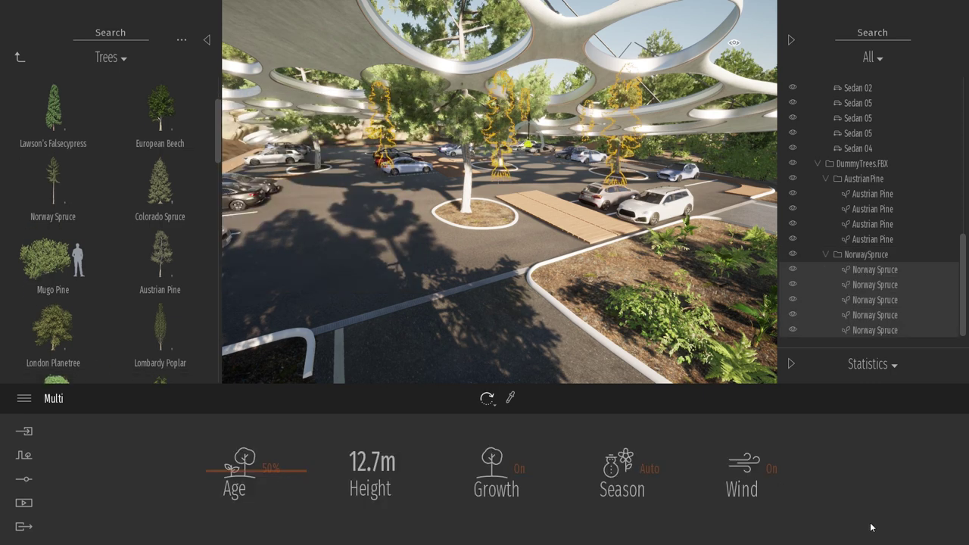
drag(238, 458, 239, 431)
key(Escape)
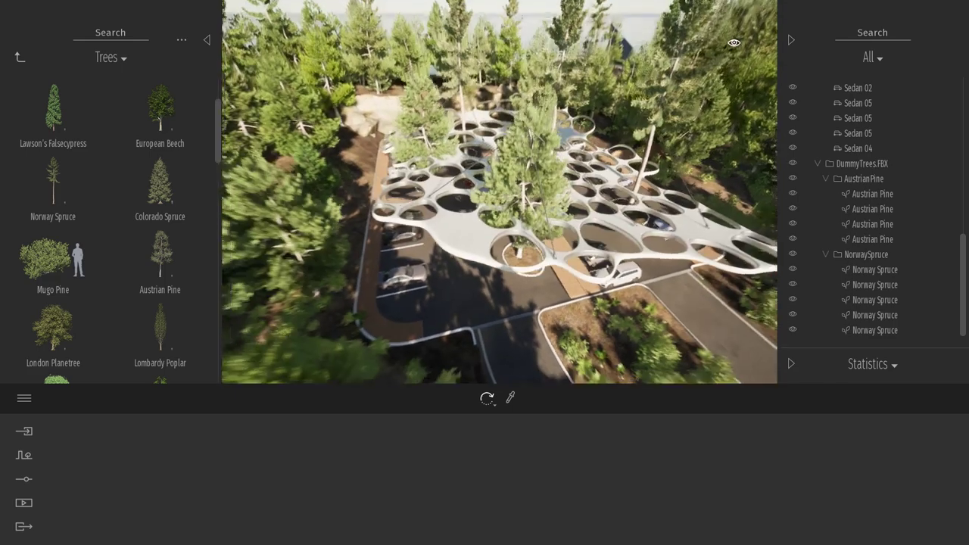